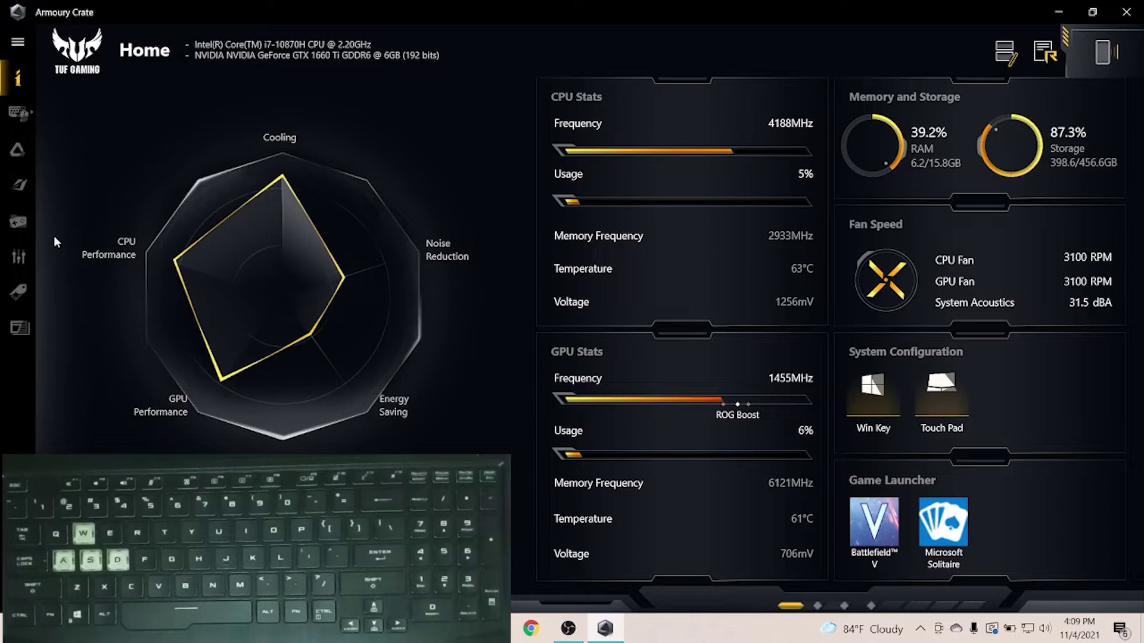
Open System lighting and raise the Static red keyboard backlight brightness from 0% to 100%
{"action": "left_click", "coordinate": [23, 110]}
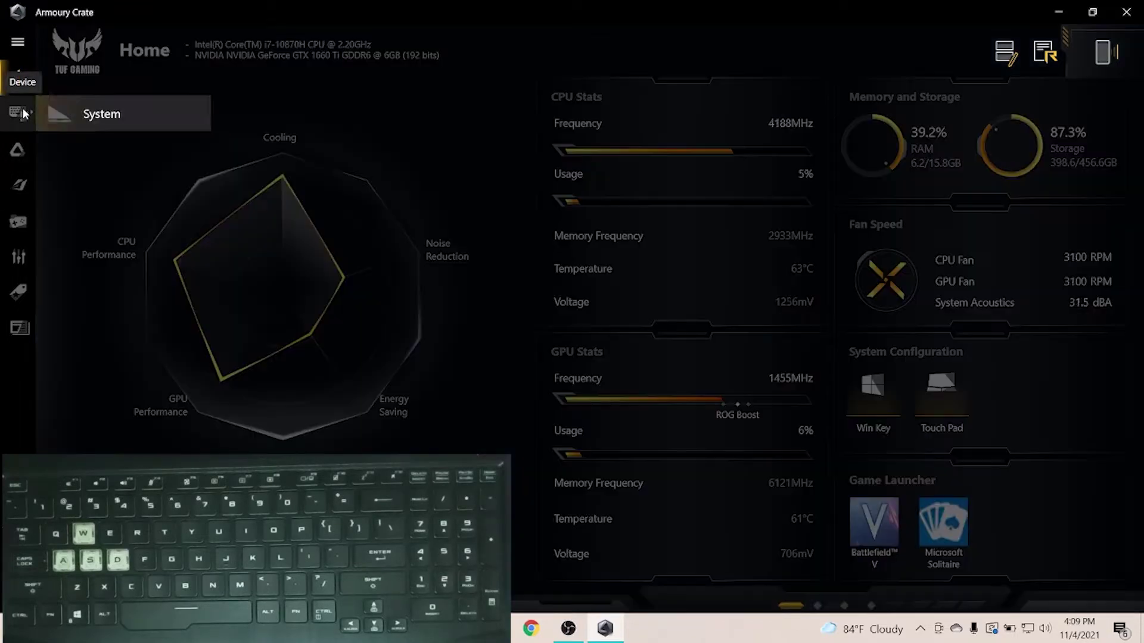
{"action": "left_click", "coordinate": [121, 113]}
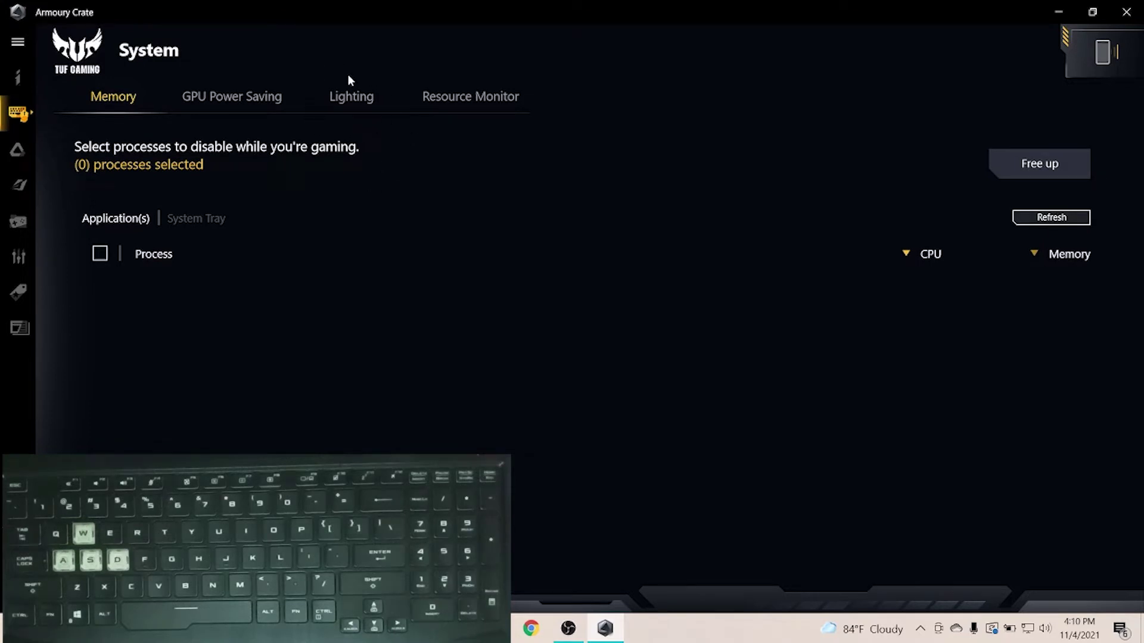
{"action": "left_click", "coordinate": [349, 96]}
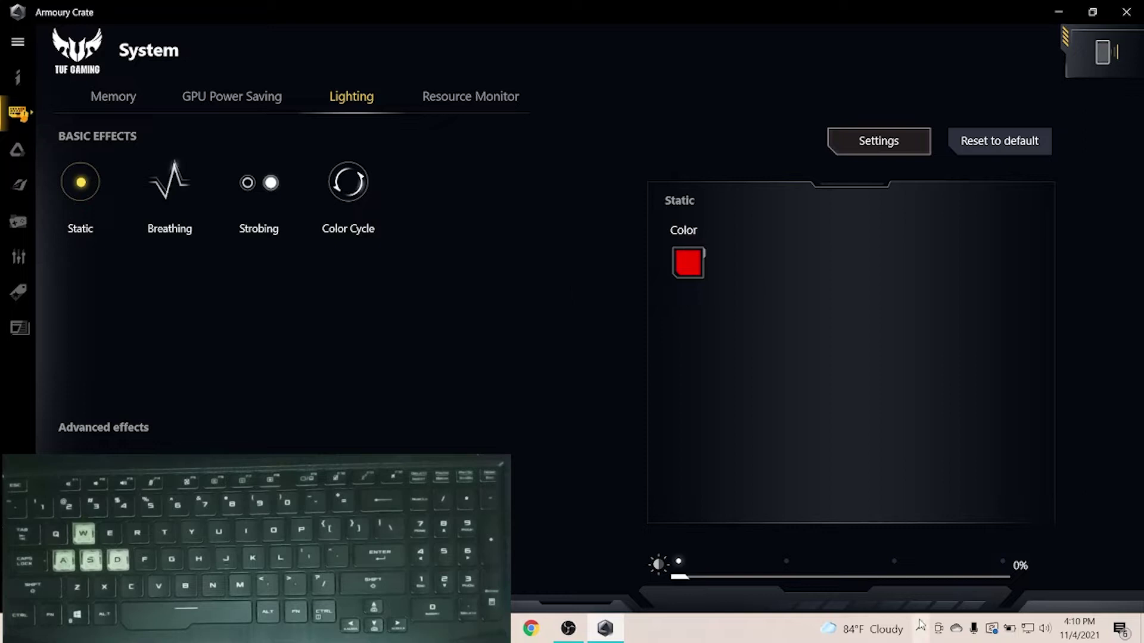
{"action": "left_click_drag", "start_coordinate": [682, 578], "coordinate": [897, 578]}
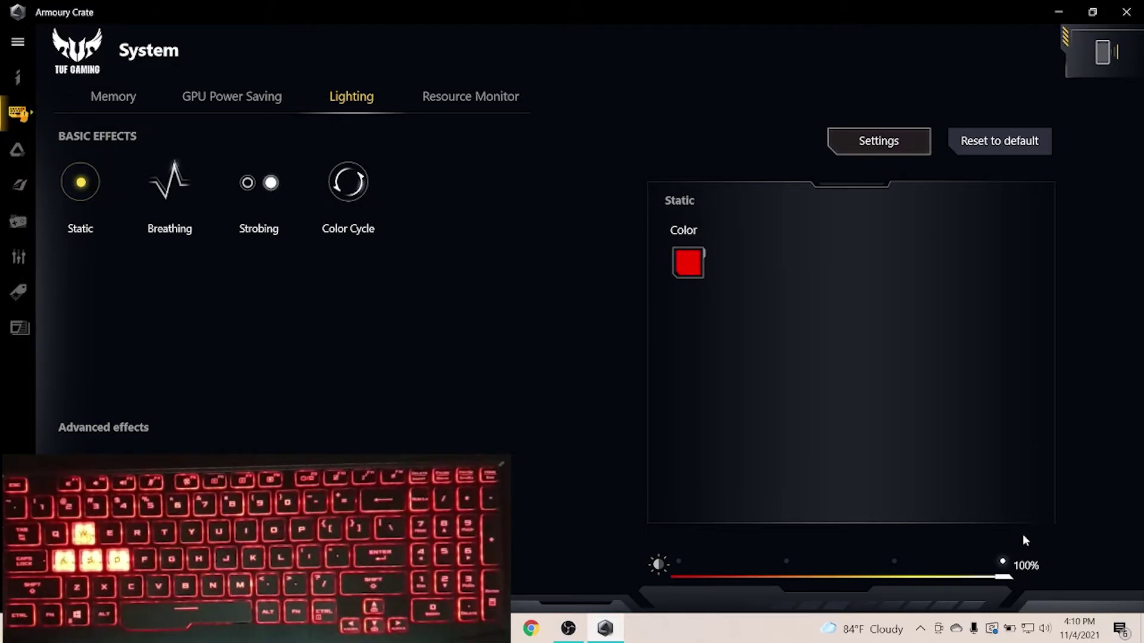
Change the Static keyboard colour to a bright blue of R 0, G 11, B 255
{"action": "left_click", "coordinate": [688, 264]}
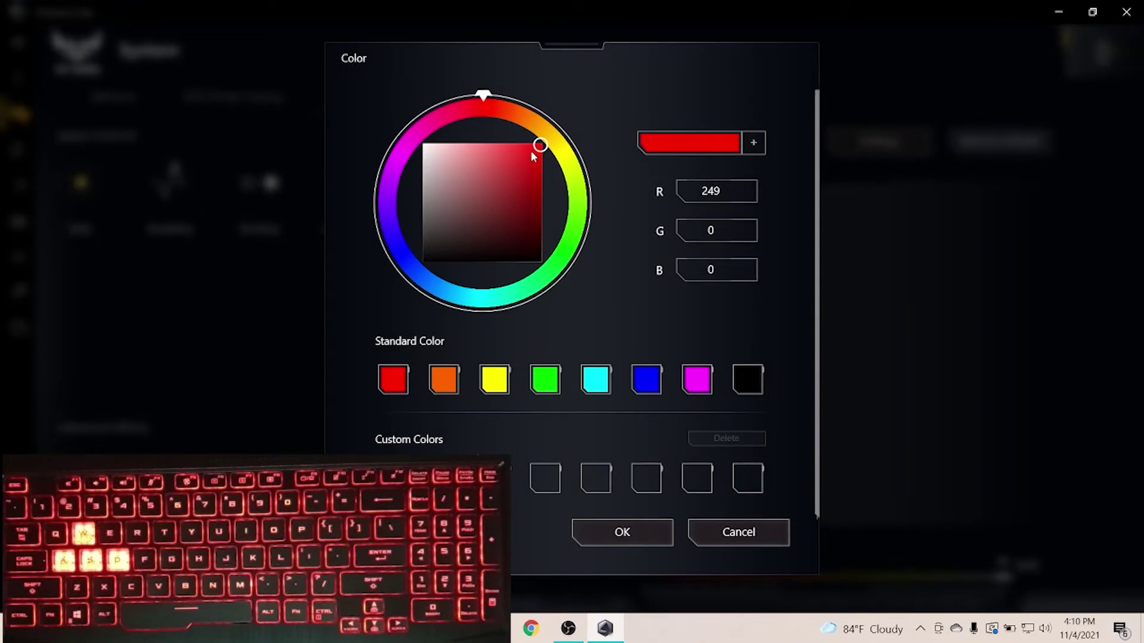
{"action": "left_click_drag", "start_coordinate": [554, 156], "coordinate": [550, 202]}
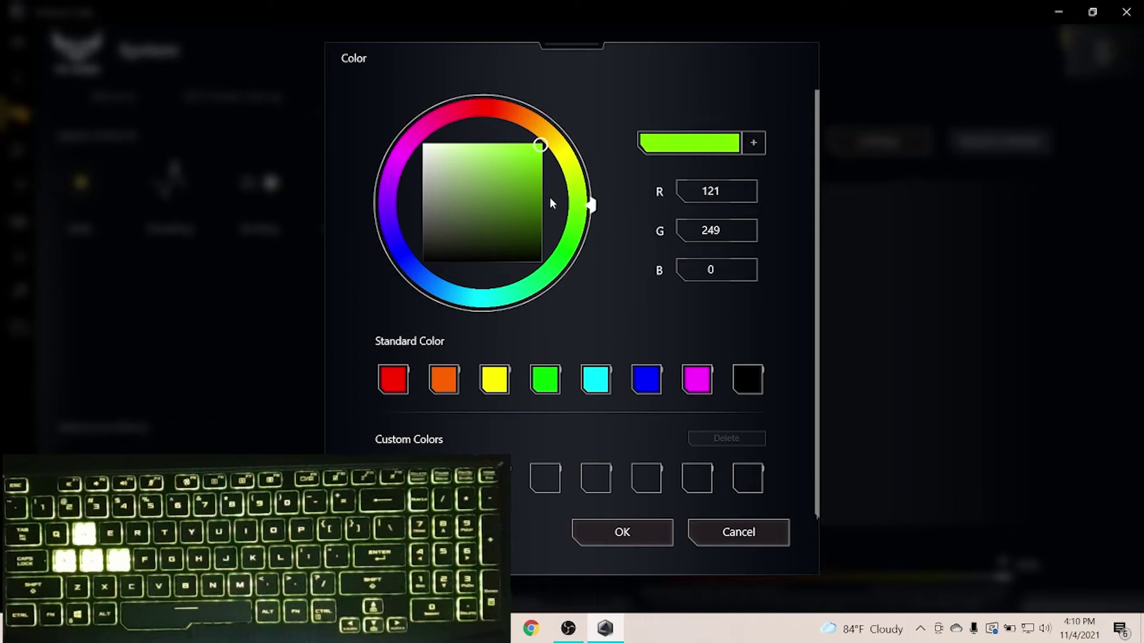
{"action": "mouse_move", "coordinate": [512, 165]}
{"action": "left_mouse_down"}
{"action": "mouse_move", "coordinate": [488, 181]}
{"action": "mouse_move", "coordinate": [476, 220]}
{"action": "mouse_move", "coordinate": [521, 230]}
{"action": "left_mouse_up"}
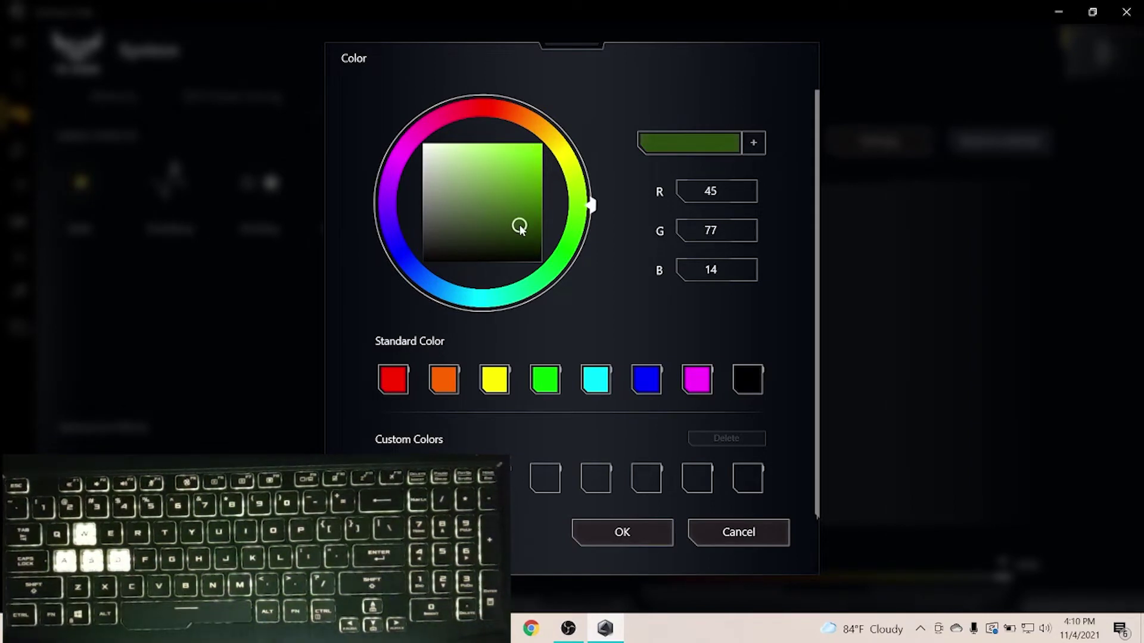
{"action": "left_click_drag", "start_coordinate": [590, 205], "coordinate": [404, 259]}
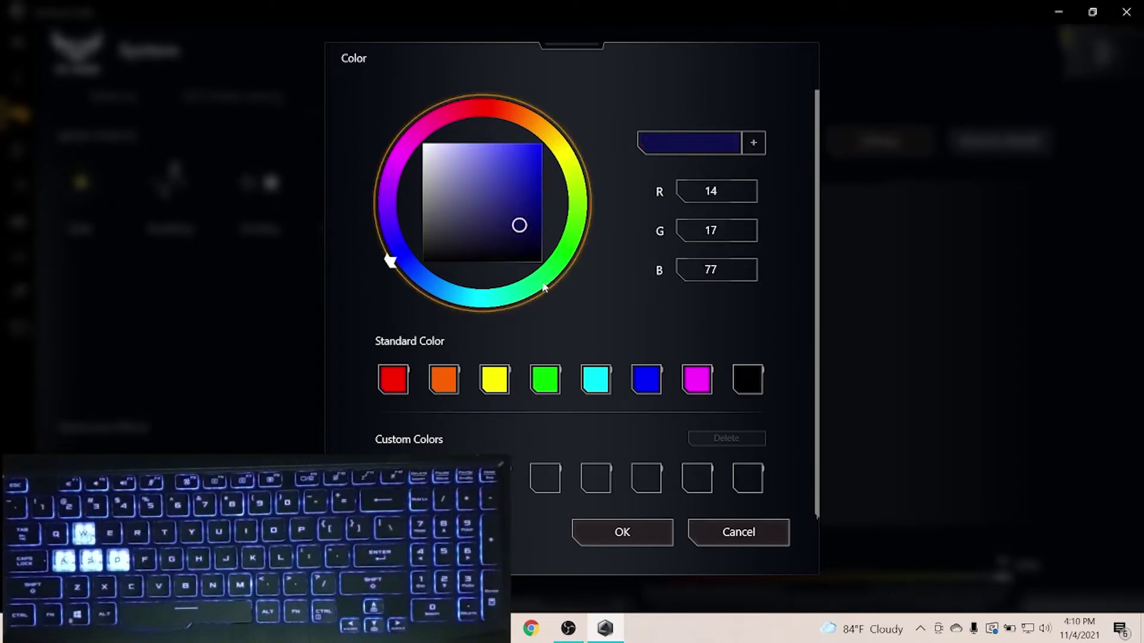
{"action": "left_click_drag", "start_coordinate": [520, 224], "coordinate": [550, 132]}
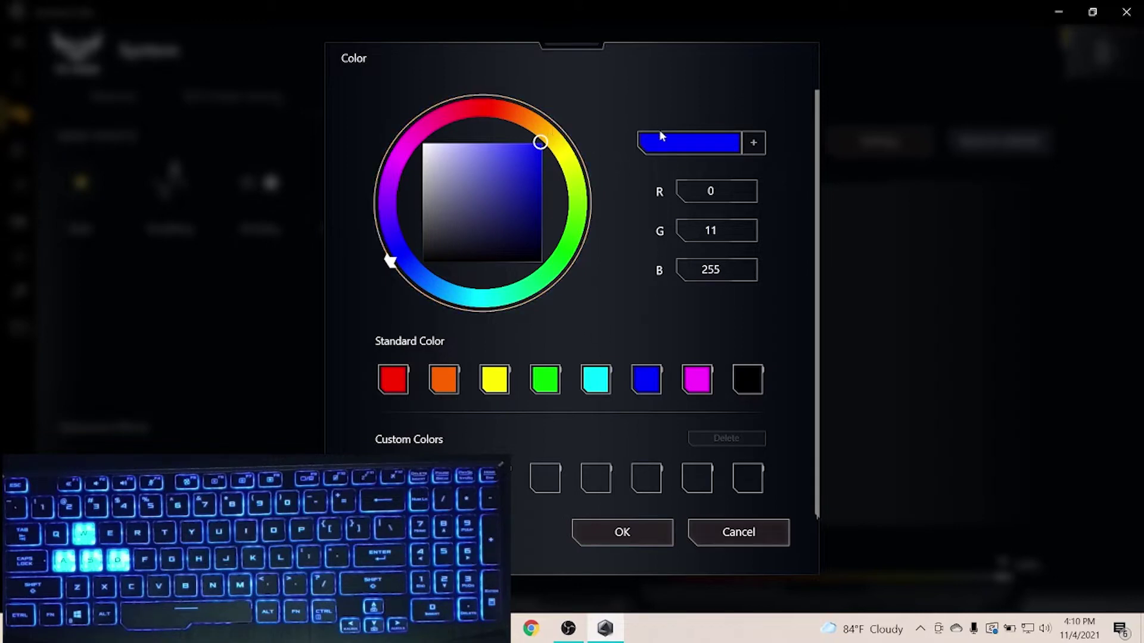
Enter 100 for the R, G and B values, then adjust to a strong red of R 230, G 0, B 0
{"action": "left_click", "coordinate": [710, 191]}
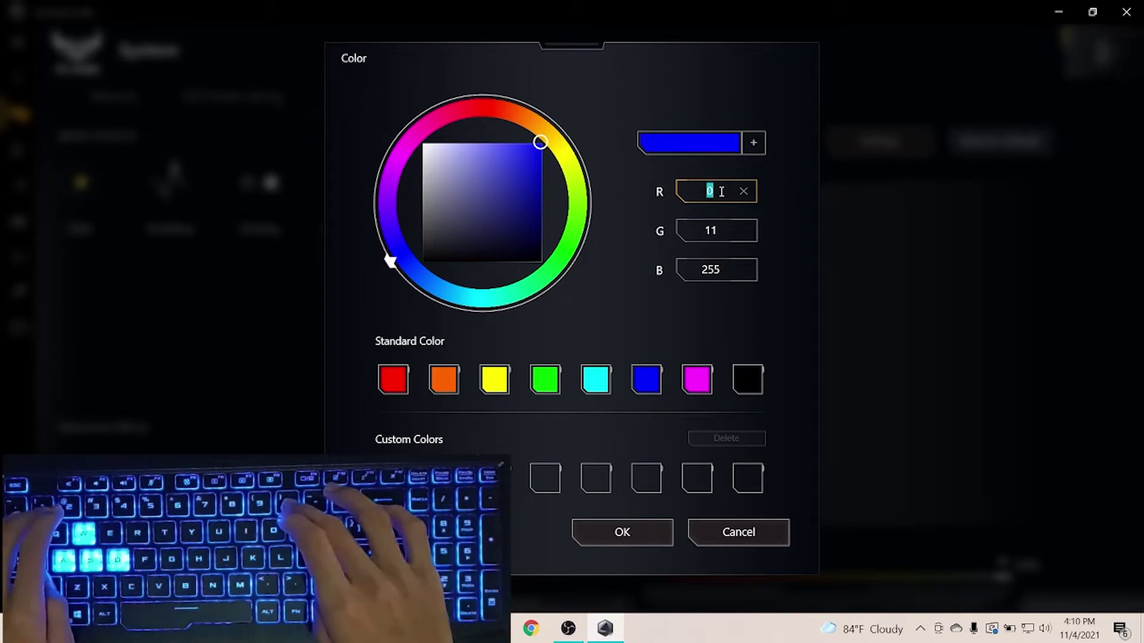
{"action": "type", "text": "100"}
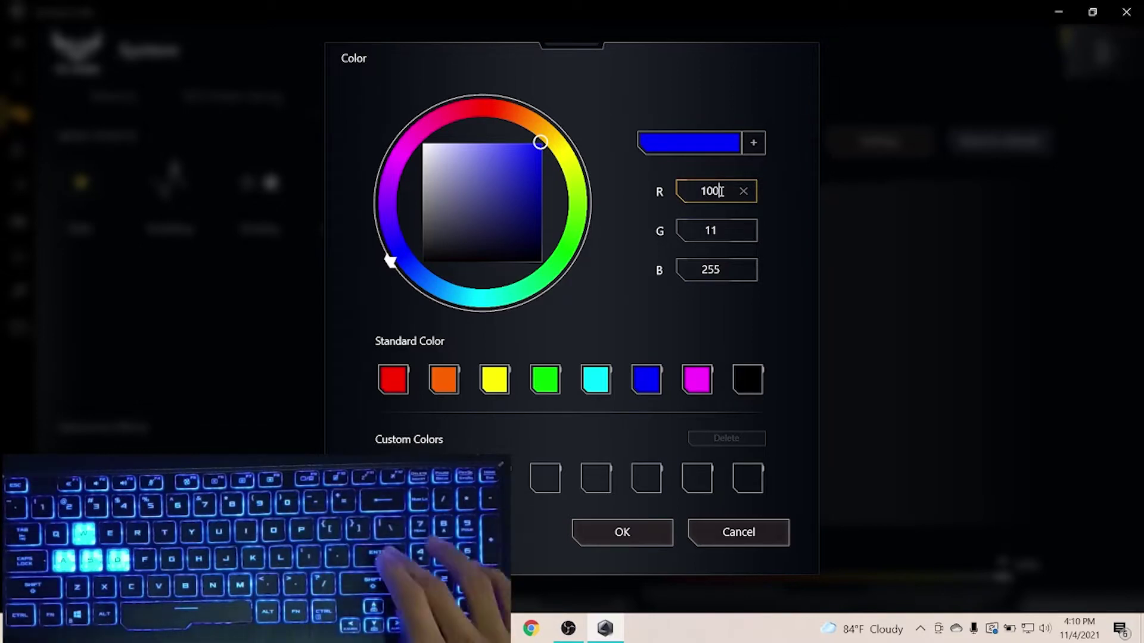
{"action": "key", "text": "Return"}
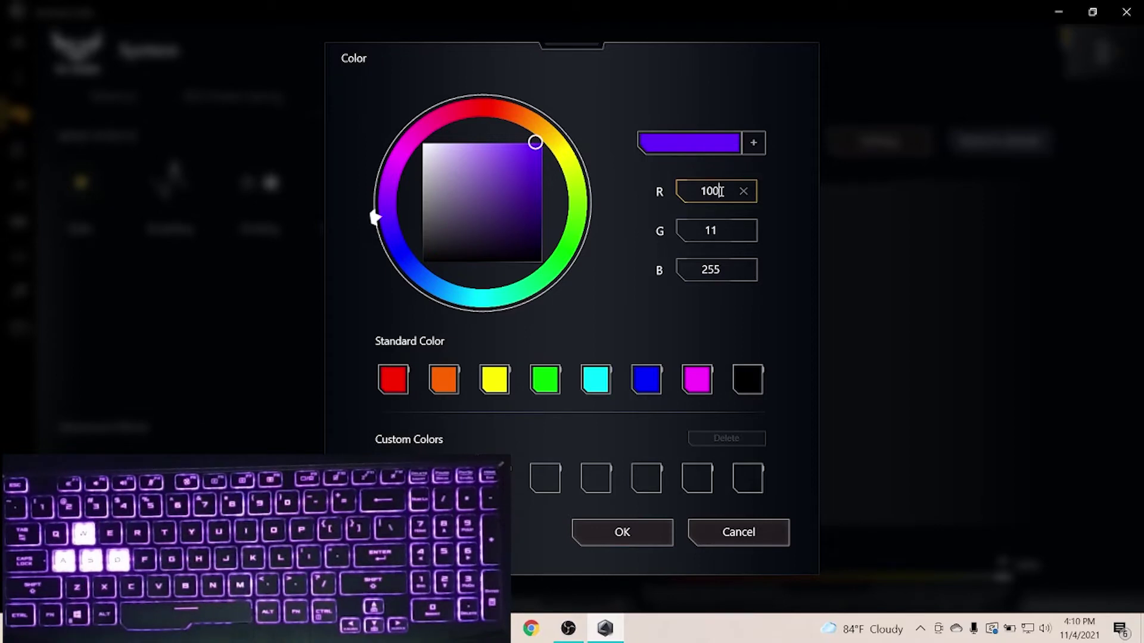
{"action": "left_click_drag", "start_coordinate": [718, 231], "coordinate": [713, 230]}
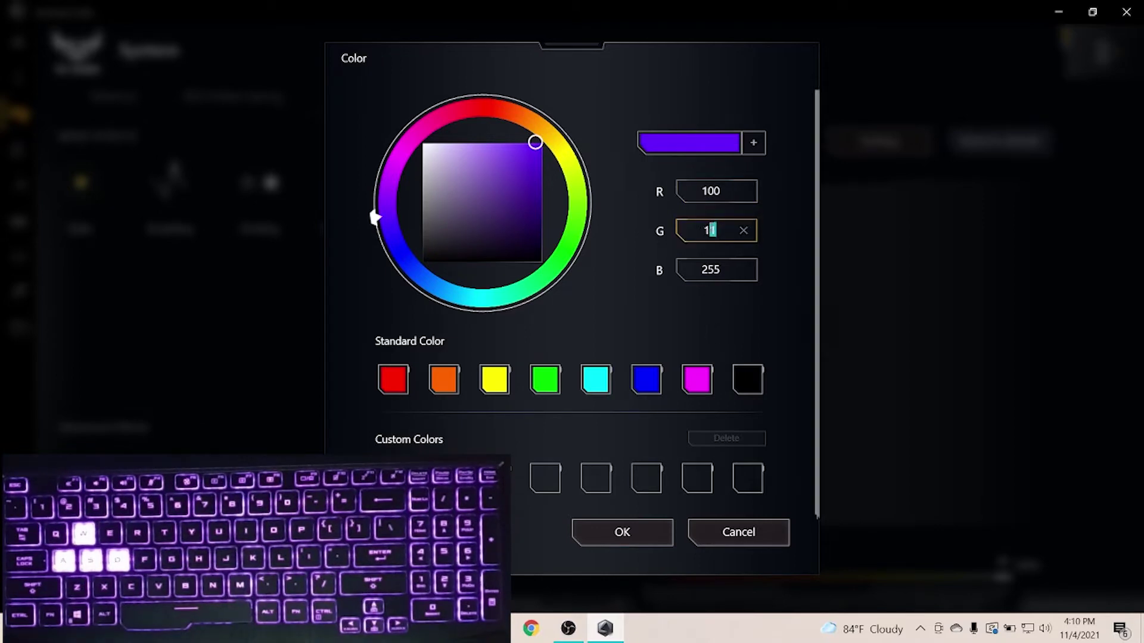
{"action": "key", "text": "BackSpace"}
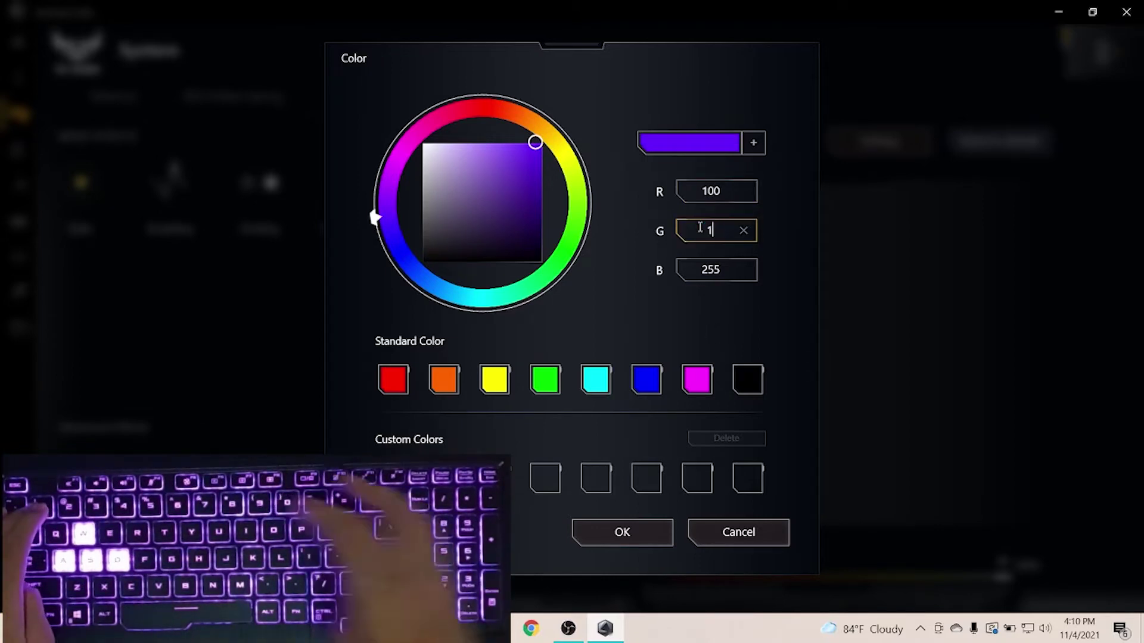
{"action": "type", "text": "00"}
{"action": "key", "text": "Return"}
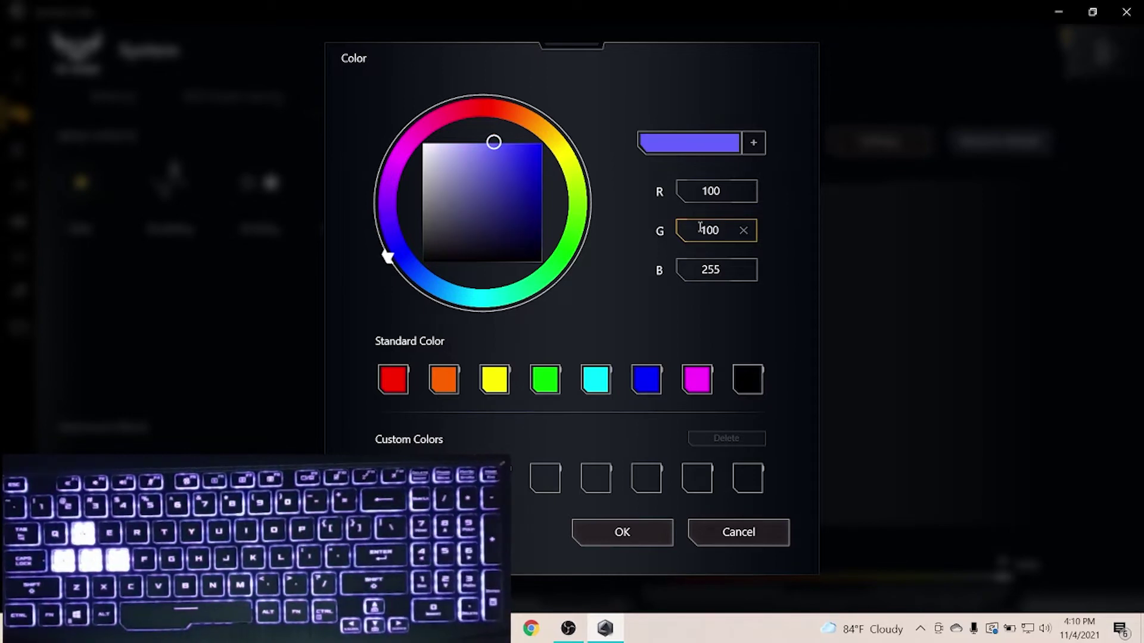
{"action": "left_click", "coordinate": [720, 269]}
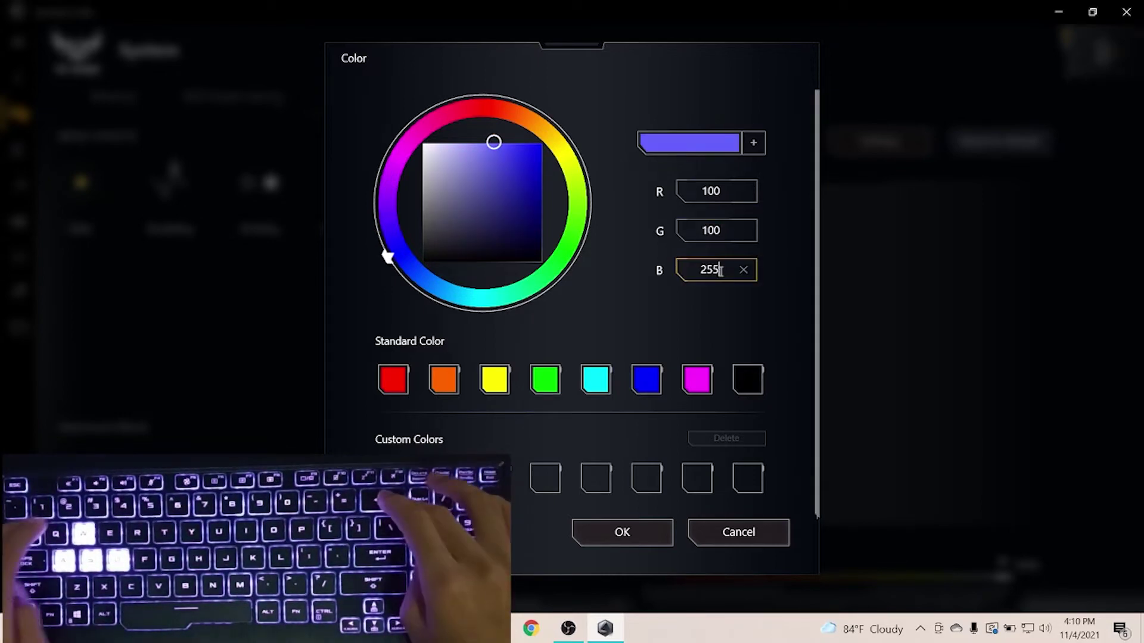
{"action": "key", "text": "BackSpace"}
{"action": "key", "text": "BackSpace"}
{"action": "key", "text": "BackSpace"}
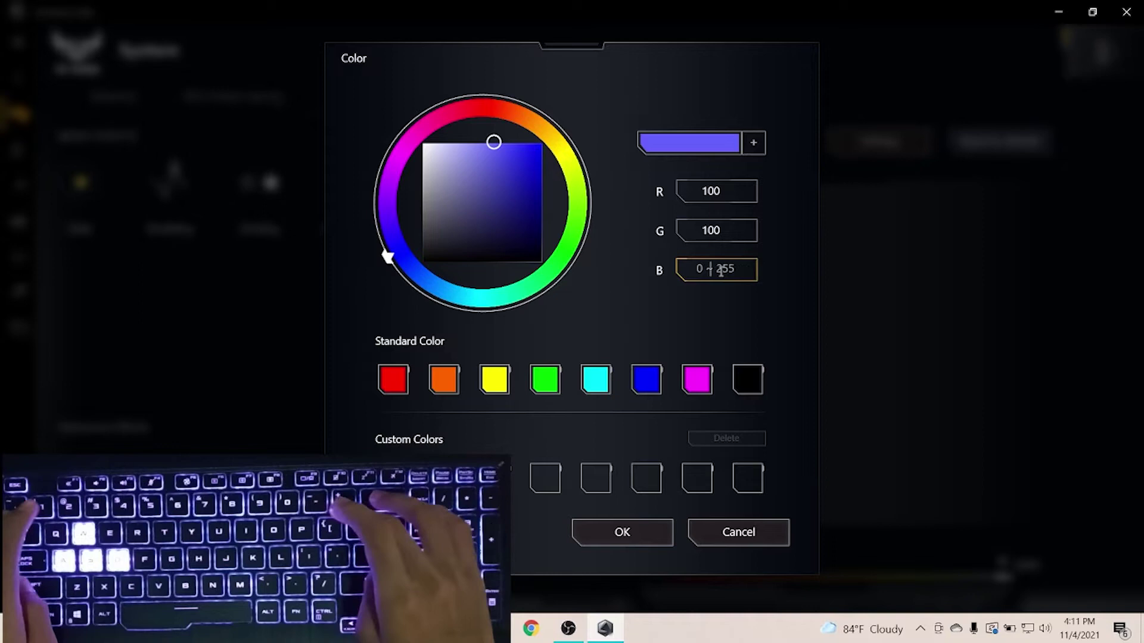
{"action": "type", "text": "100"}
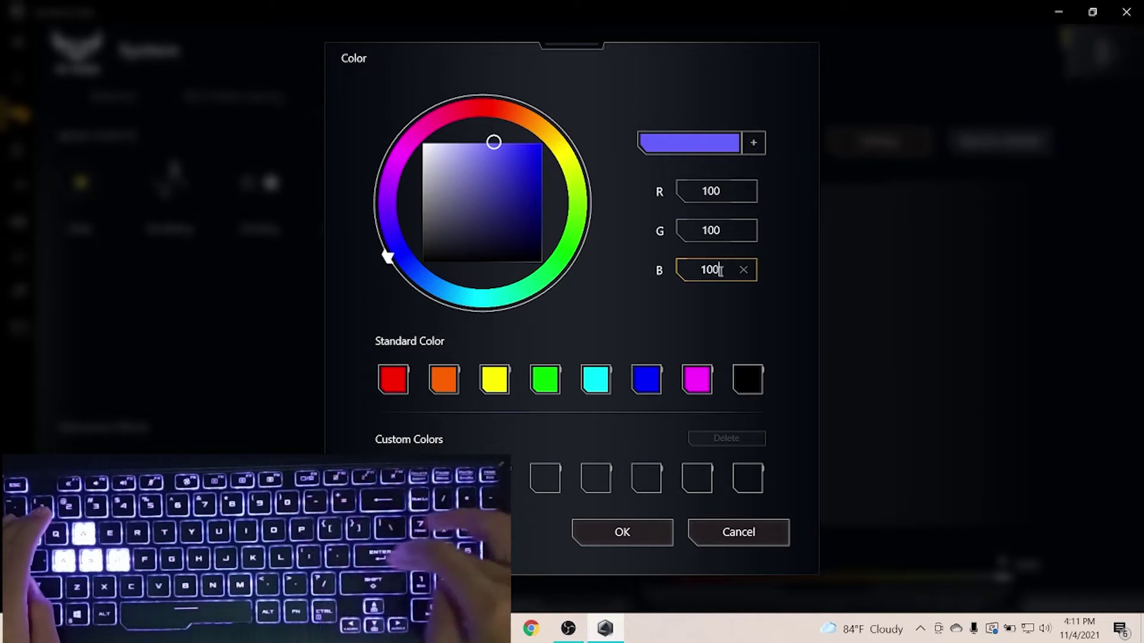
{"action": "key", "text": "Return"}
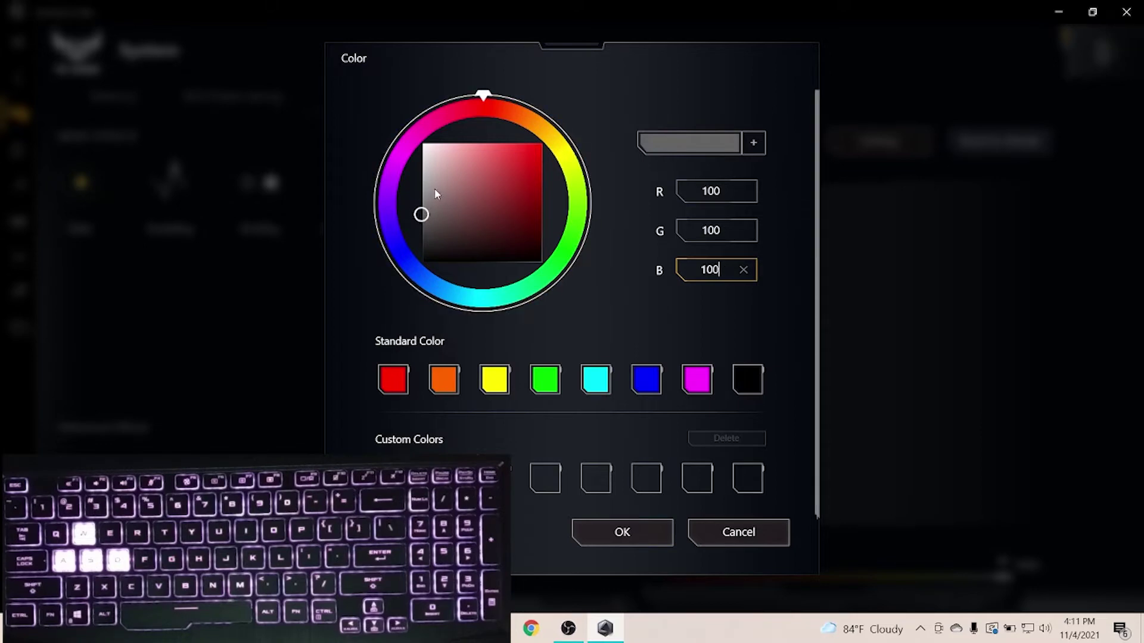
{"action": "left_click_drag", "start_coordinate": [431, 208], "coordinate": [540, 154]}
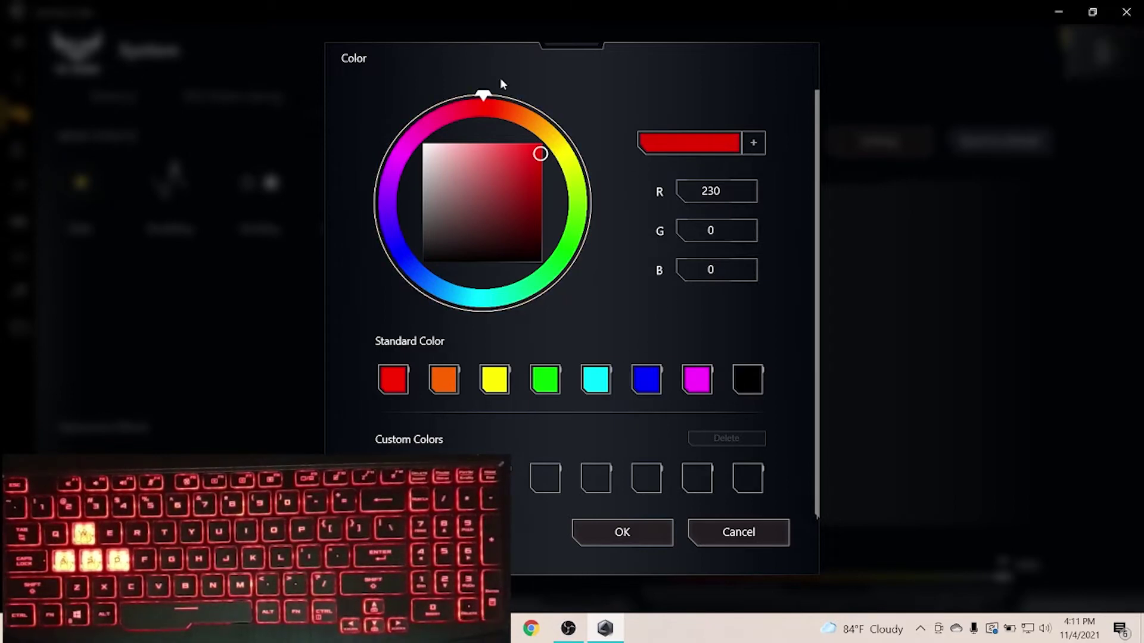
Accept the red colour and switch the keyboard to a Fast red Breathing effect
{"action": "left_click", "coordinate": [655, 527]}
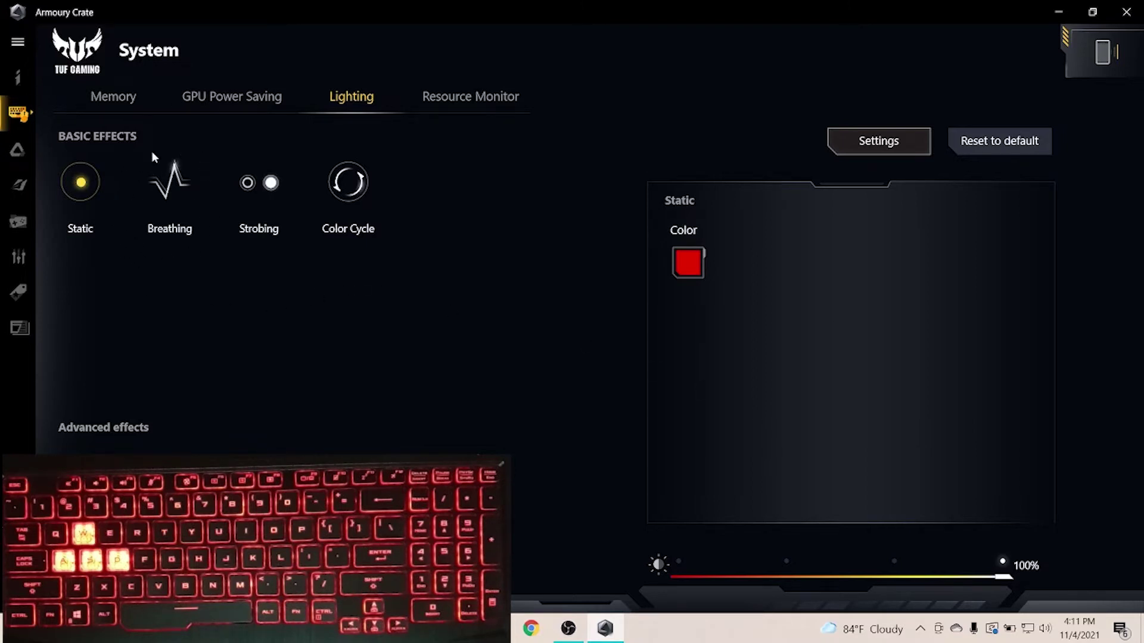
{"action": "left_click", "coordinate": [168, 190]}
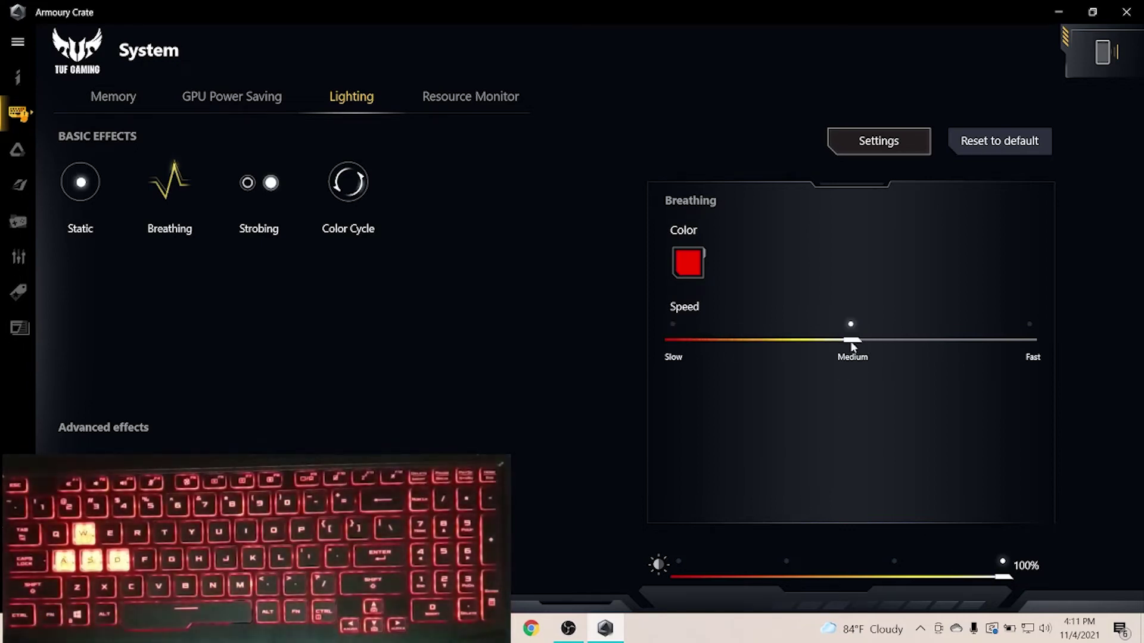
{"action": "left_click_drag", "start_coordinate": [851, 341], "coordinate": [1031, 345]}
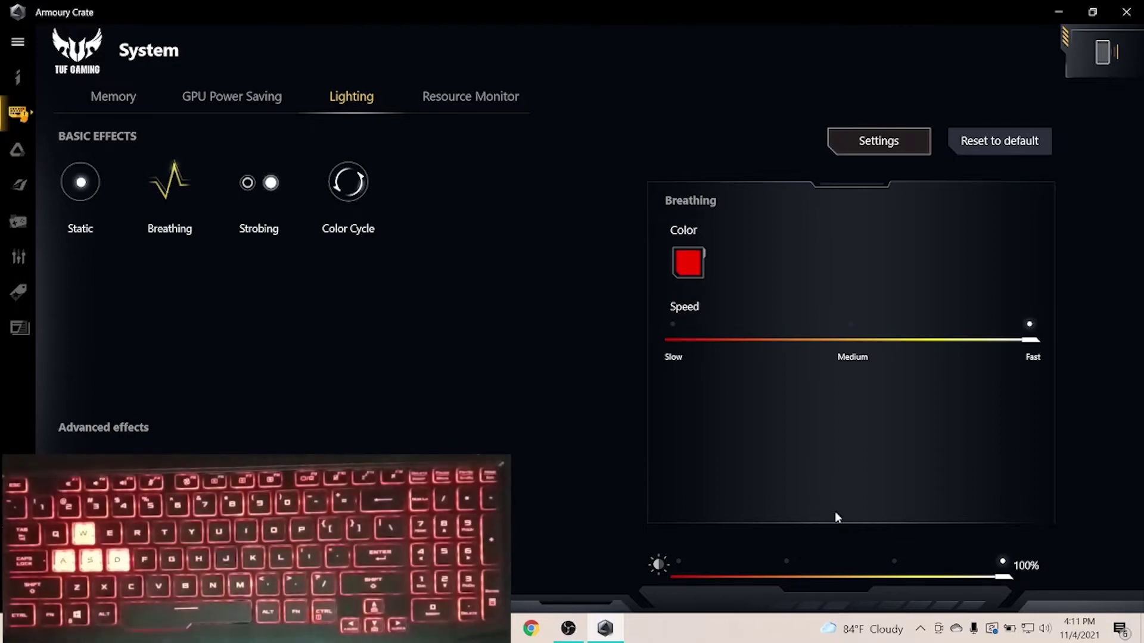
{"action": "left_click", "coordinate": [687, 262]}
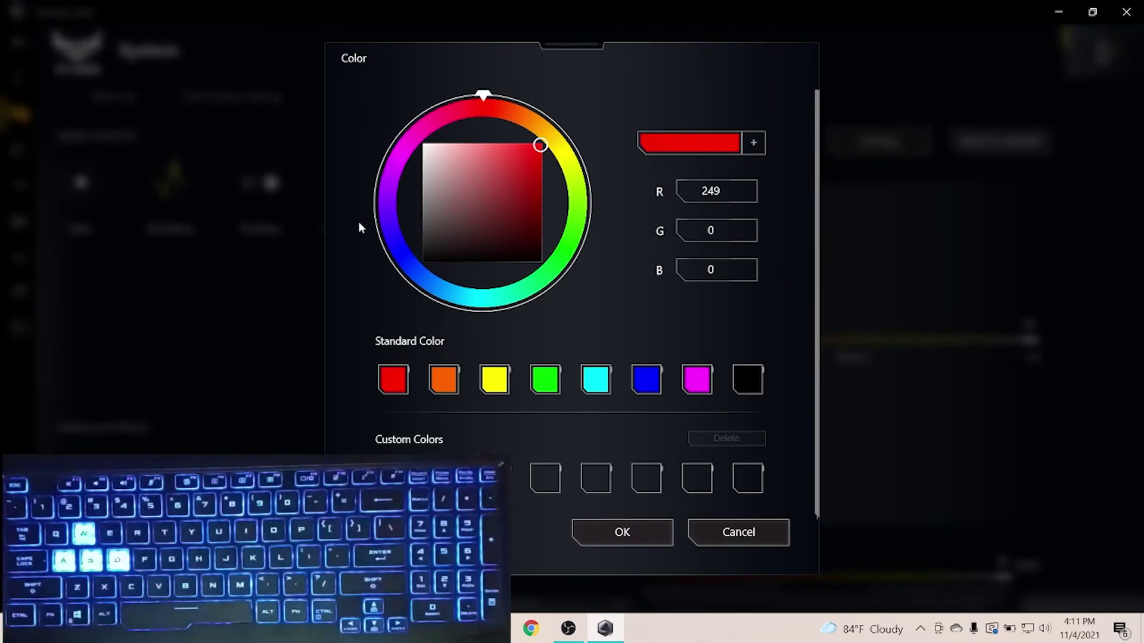
{"action": "left_click", "coordinate": [397, 252]}
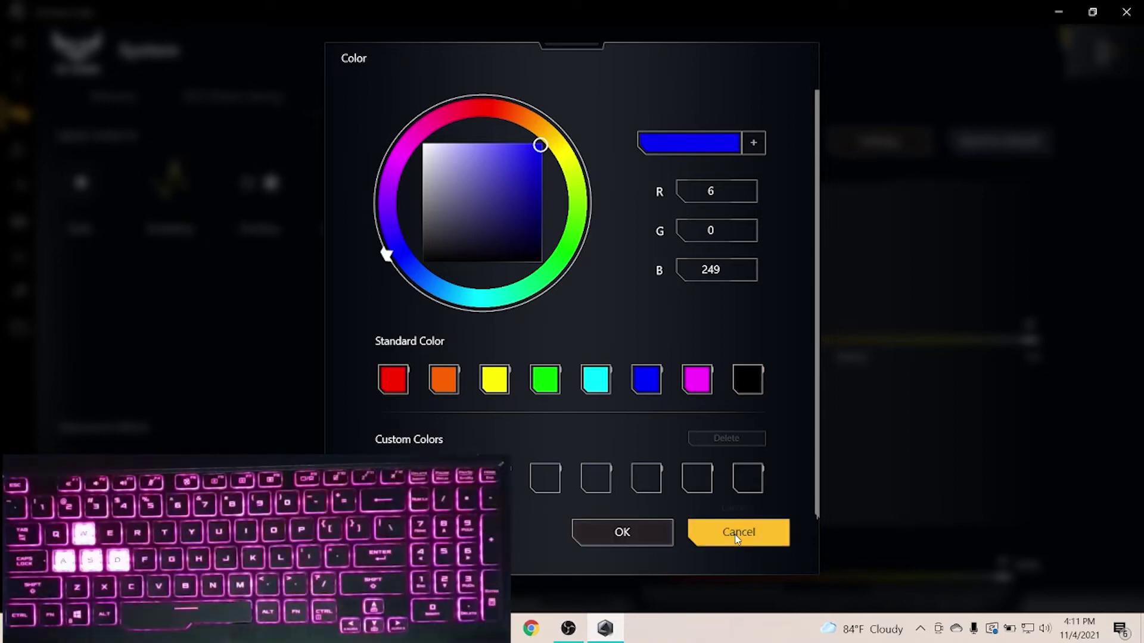
{"action": "left_click", "coordinate": [739, 533]}
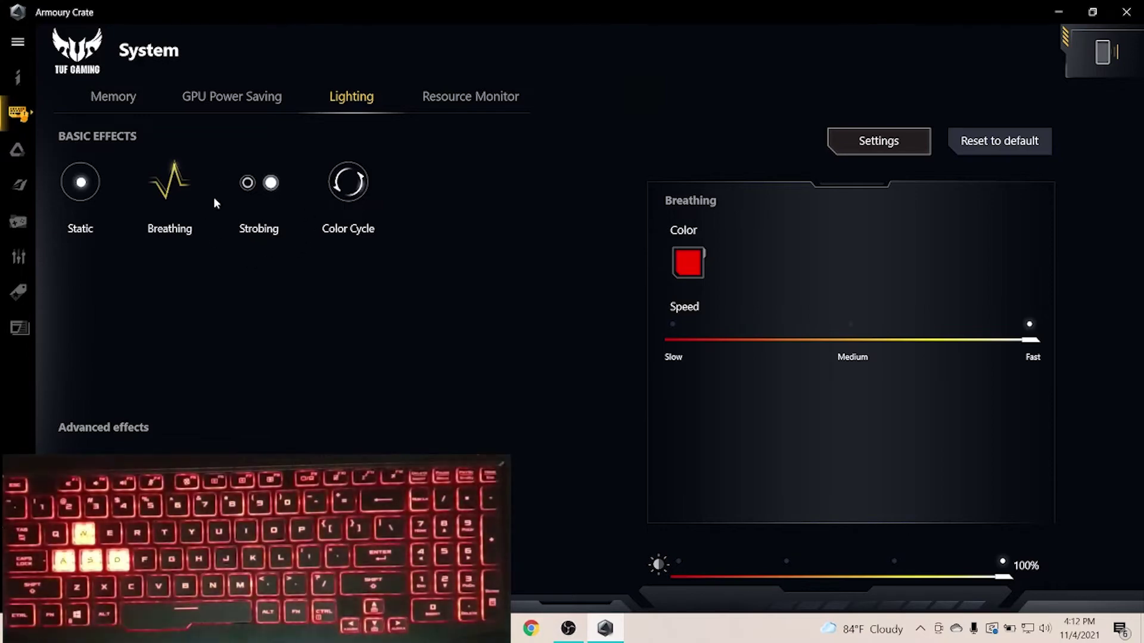
Switch the keyboard lighting to the red Strobing effect, leaving the colour unchanged
{"action": "left_click", "coordinate": [273, 188]}
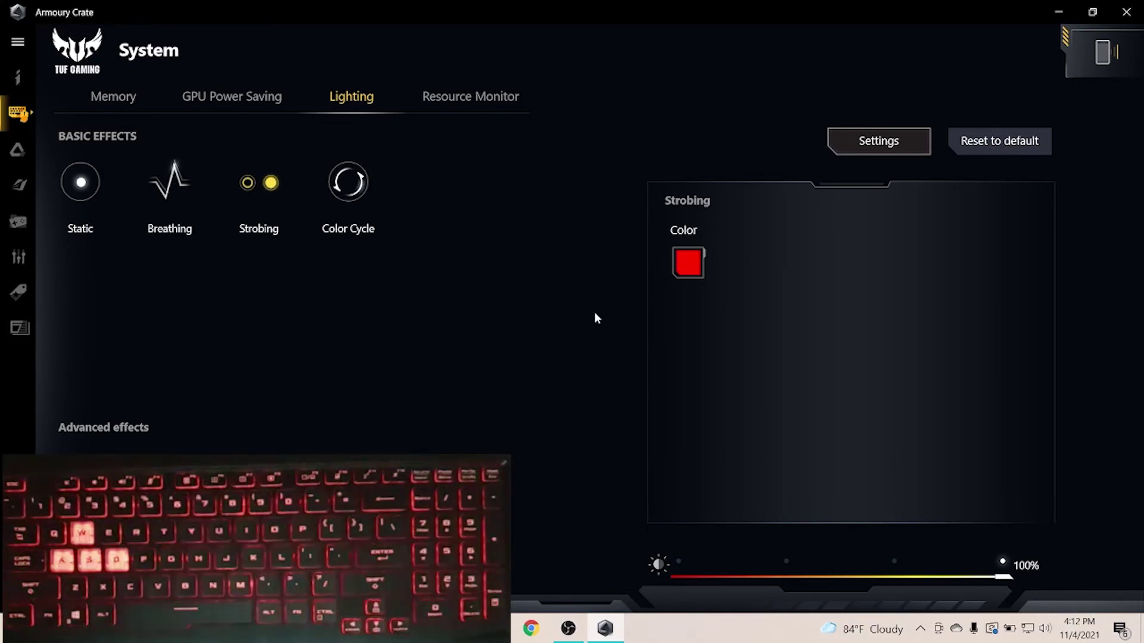
{"action": "left_click", "coordinate": [689, 261]}
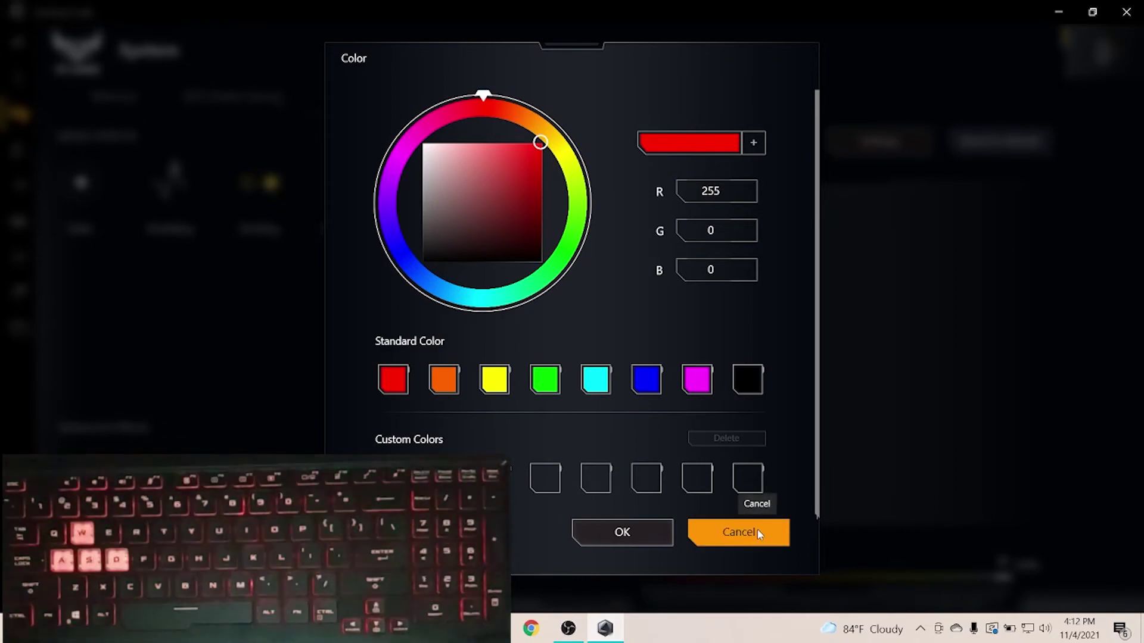
{"action": "left_click", "coordinate": [757, 531]}
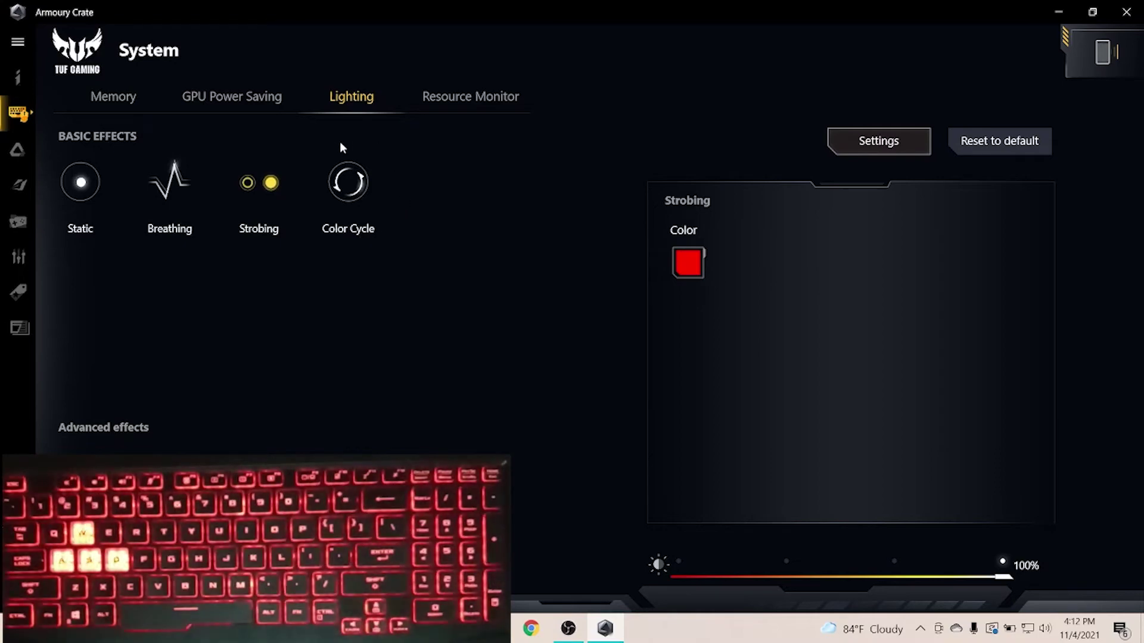
Apply the Color Cycle effect and raise its speed from Slow through Medium to Fast
{"action": "left_click", "coordinate": [356, 175]}
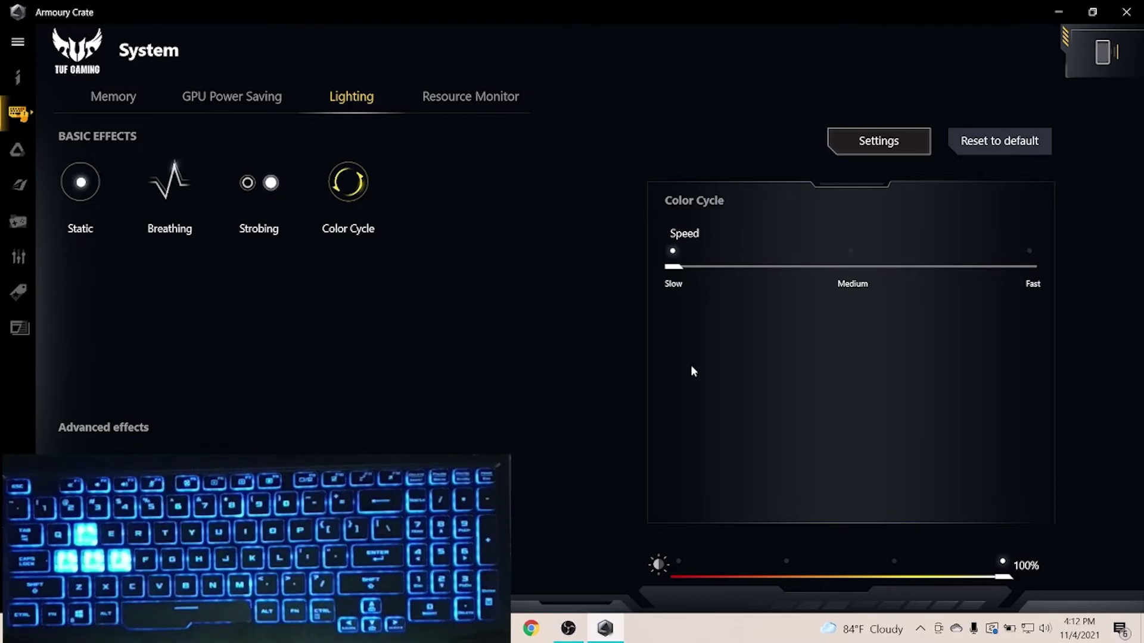
{"action": "left_click_drag", "start_coordinate": [673, 266], "coordinate": [861, 271]}
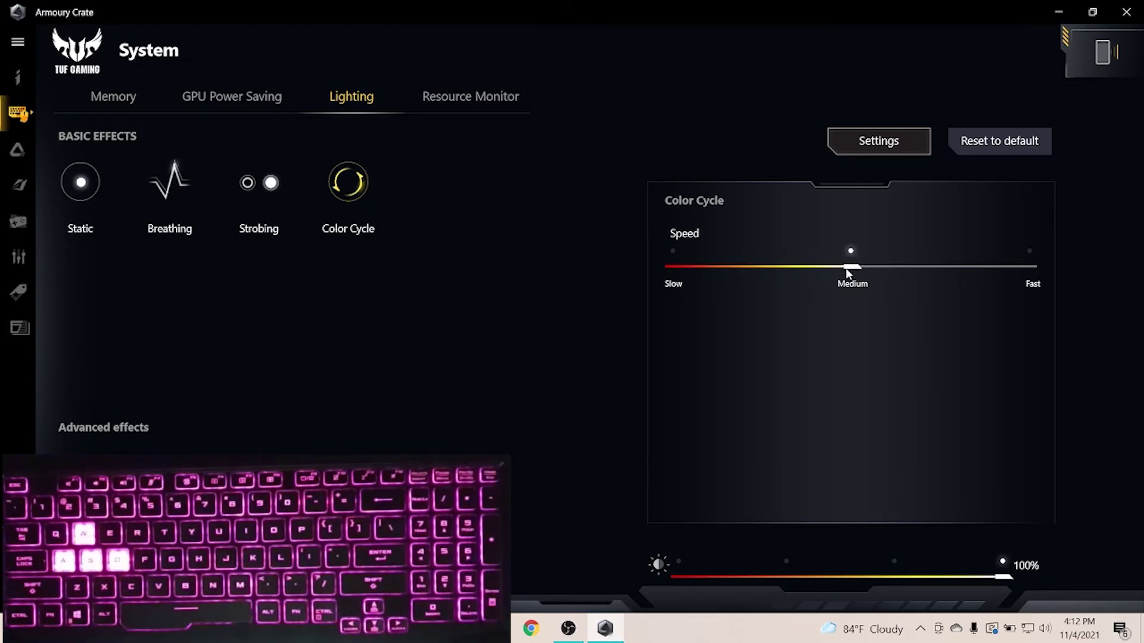
{"action": "left_click_drag", "start_coordinate": [853, 267], "coordinate": [1031, 269]}
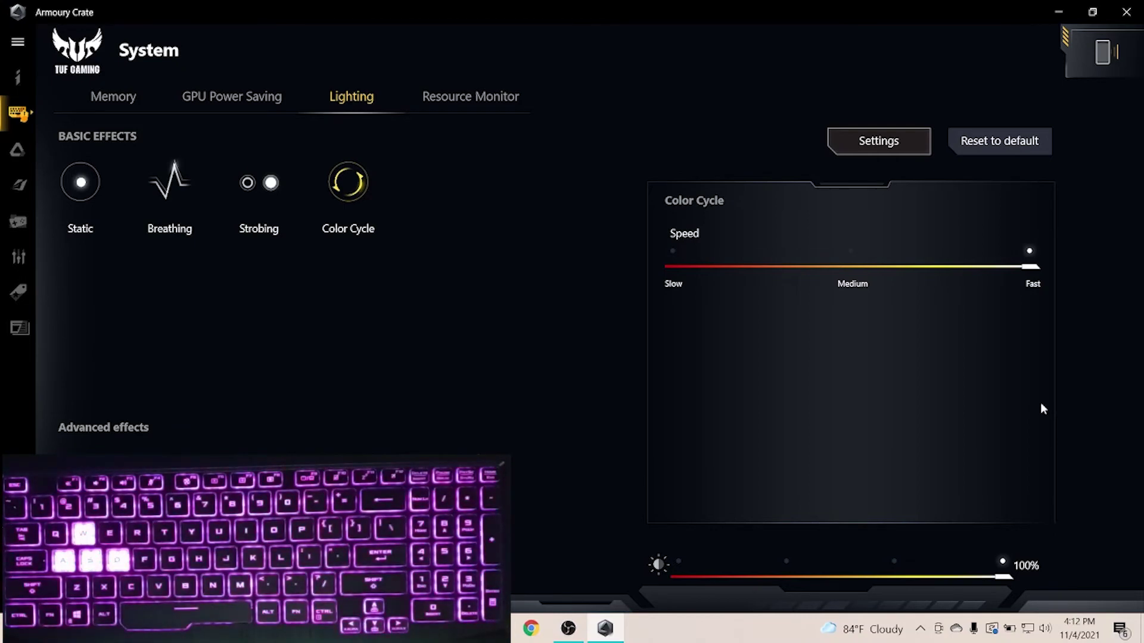
Go to Aura Sync and view its Aura effects list, which reports no devices available
{"action": "left_click", "coordinate": [17, 151]}
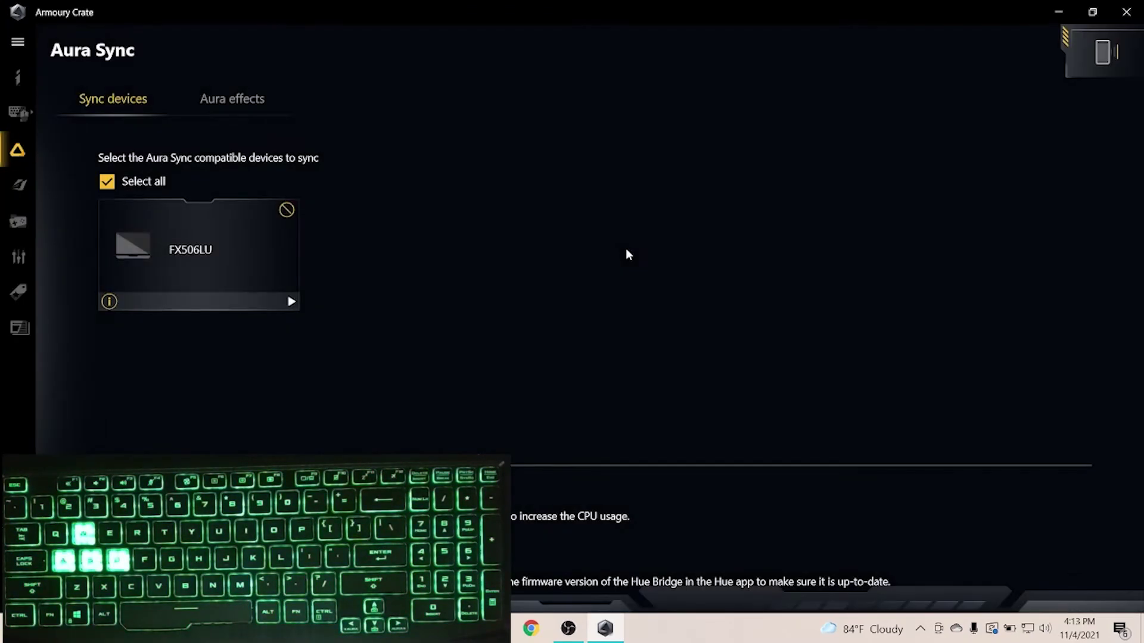
{"action": "left_click", "coordinate": [223, 98]}
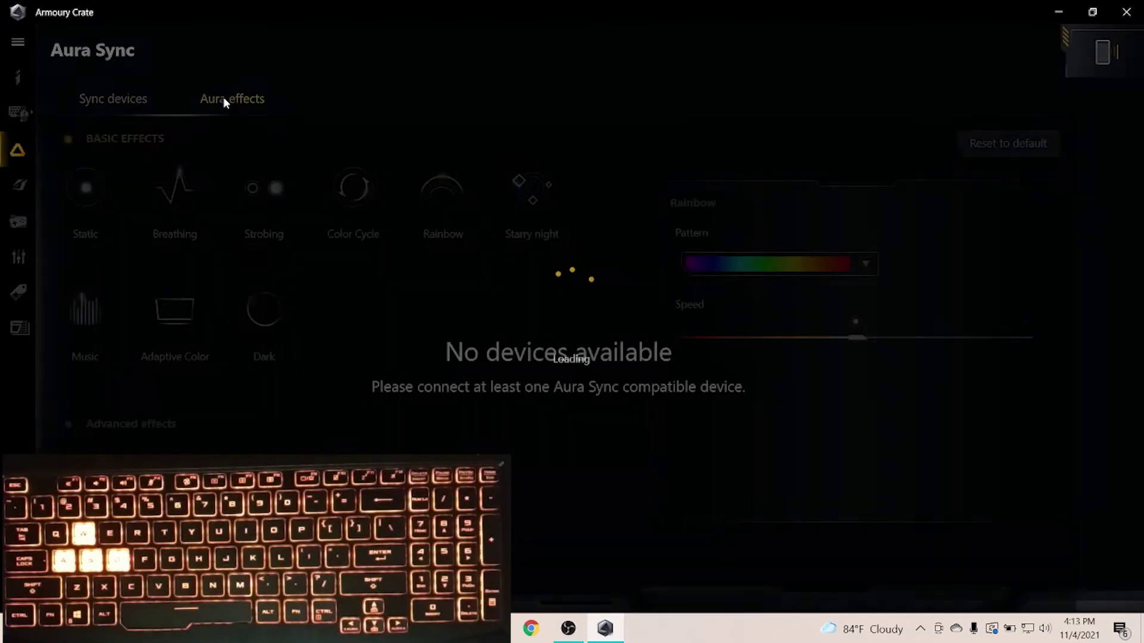